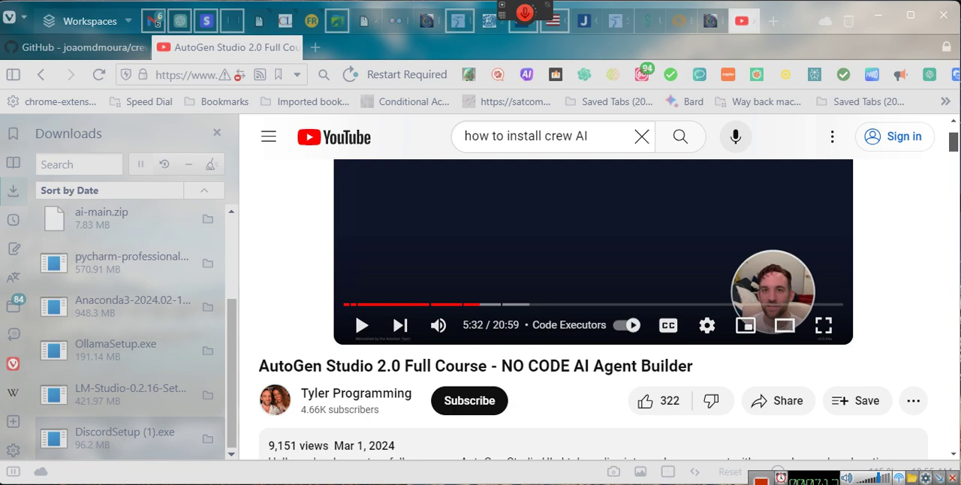
# Switch to the Roundcube window and start a new blank message from the empty Inbox.
pyautogui.hotkey('alt', 'Tab')
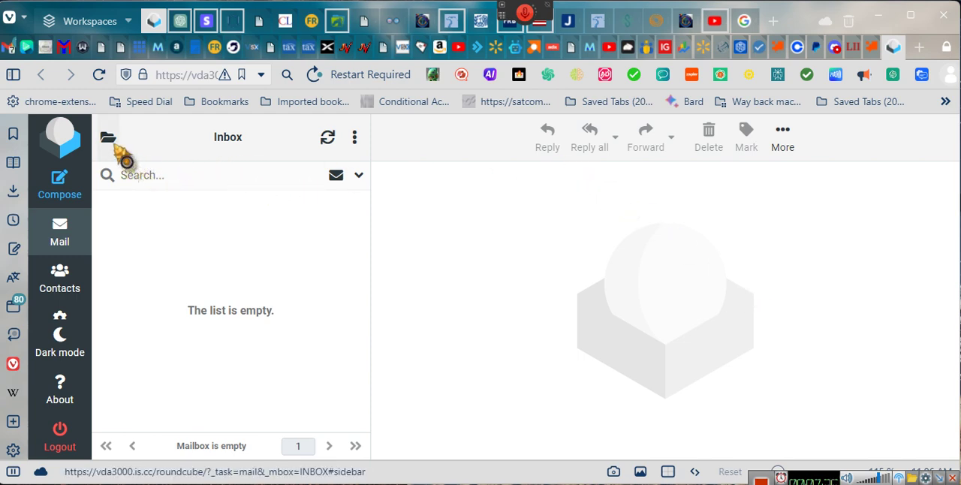
pyautogui.click(68, 197)
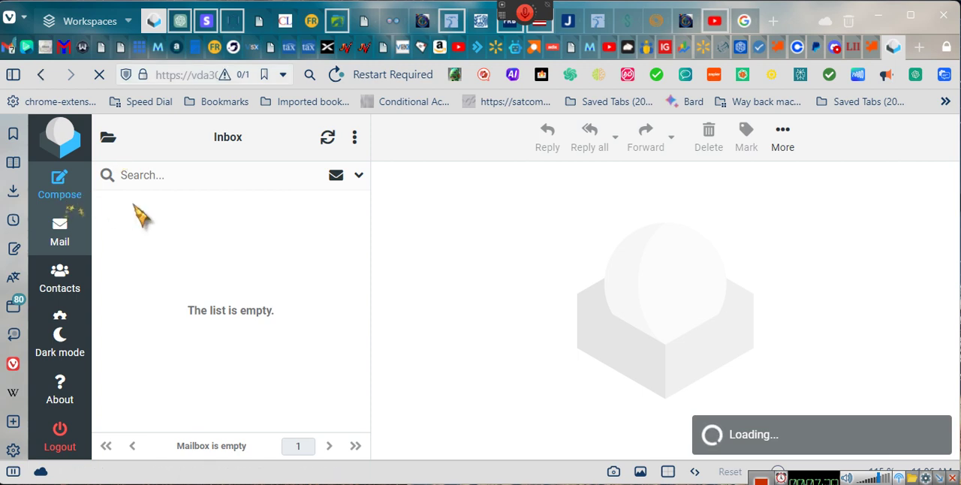